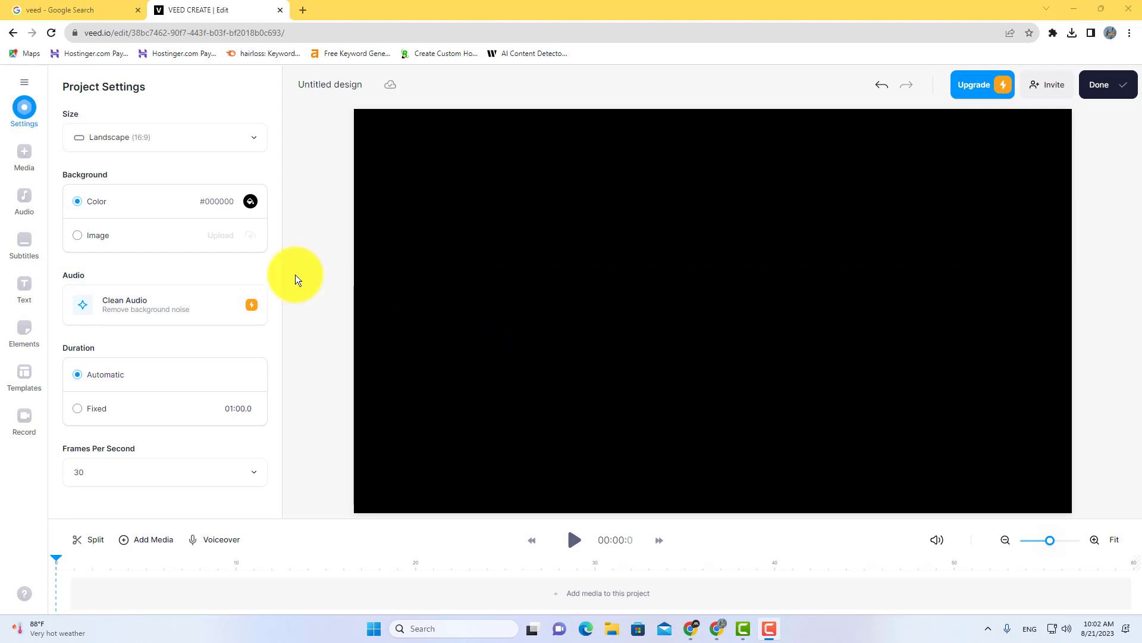
Step: Open the Add media panel from the left sidebar's Media icon
{"action": "left_click", "coordinate": [26, 167]}
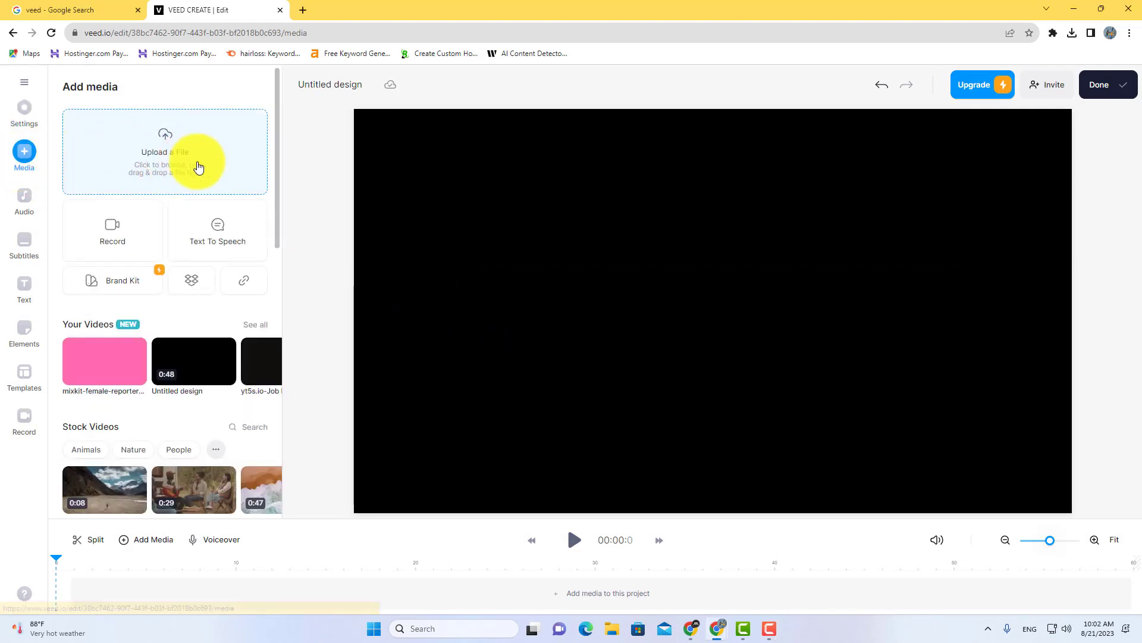
Step: Start a new Text To Speech clip, leaving the speech language set to English
{"action": "left_click", "coordinate": [223, 237]}
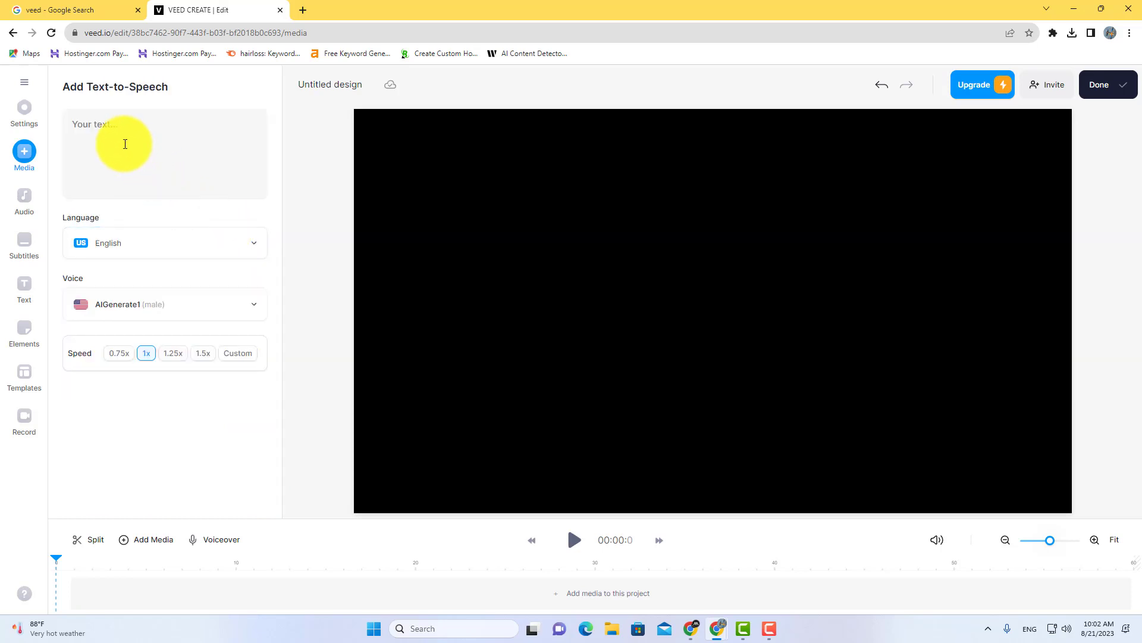
{"action": "left_click", "coordinate": [162, 241]}
{"action": "scroll", "coordinate": [174, 292], "scroll_direction": "down", "scroll_amount": 3}
{"action": "left_click", "coordinate": [301, 235]}
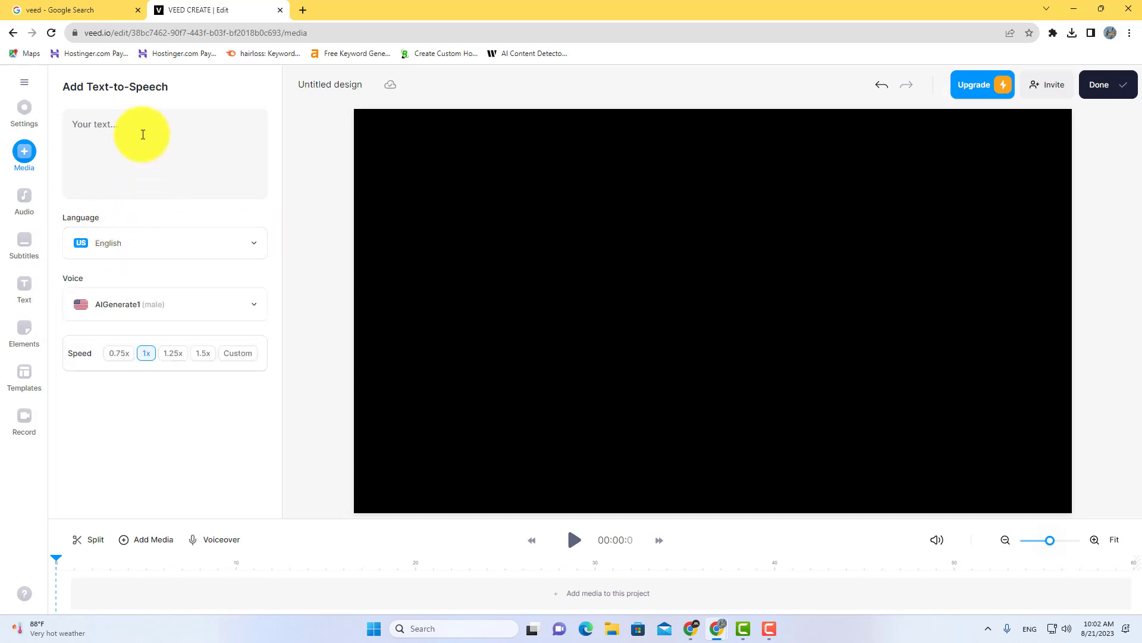
{"action": "type", "text": "hello and welcome back."}
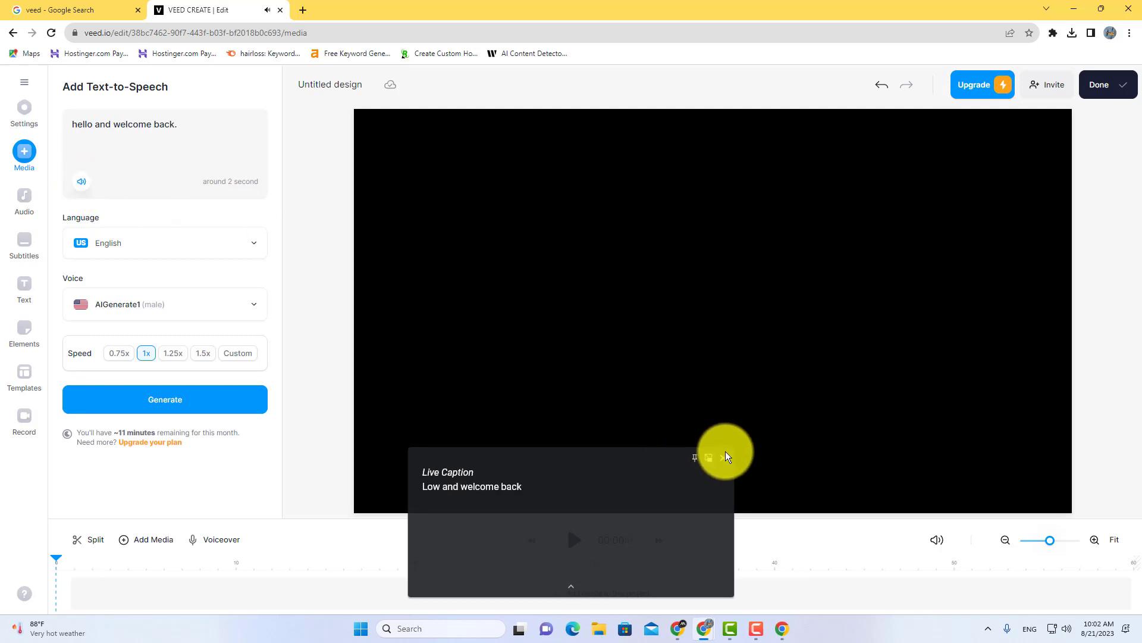
{"action": "left_click", "coordinate": [725, 456]}
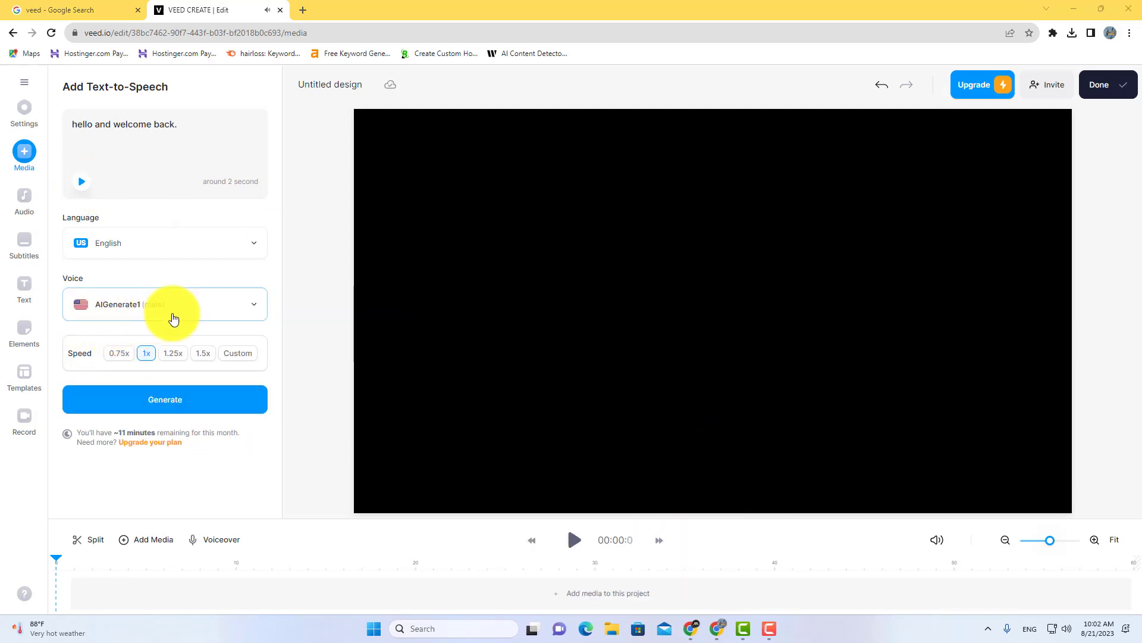
{"action": "left_click", "coordinate": [174, 356]}
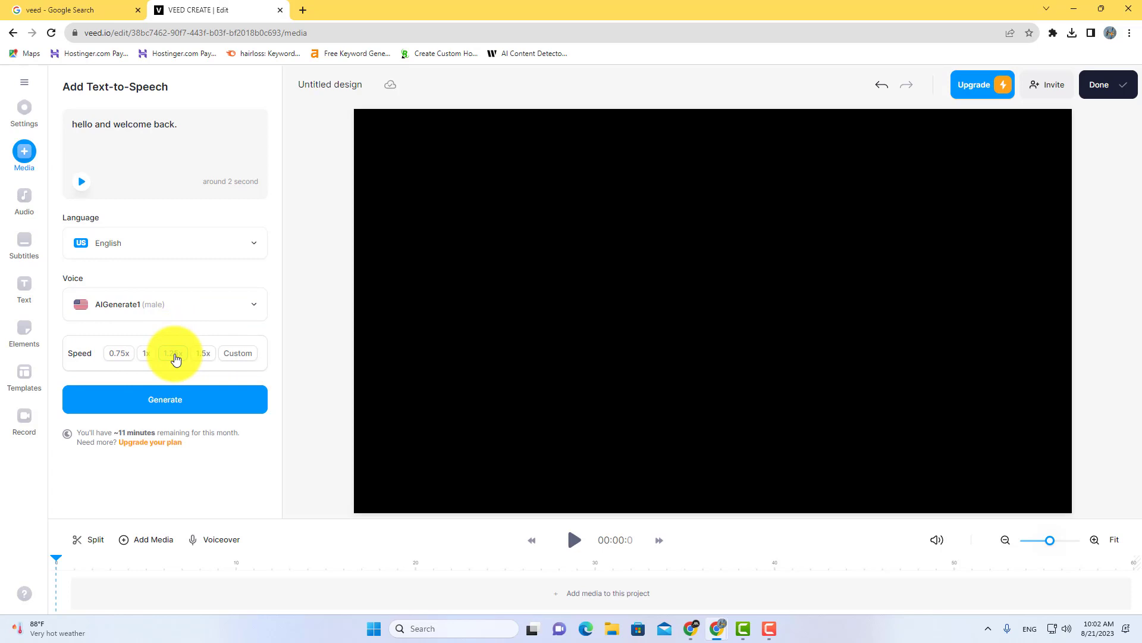
{"action": "left_click", "coordinate": [78, 182]}
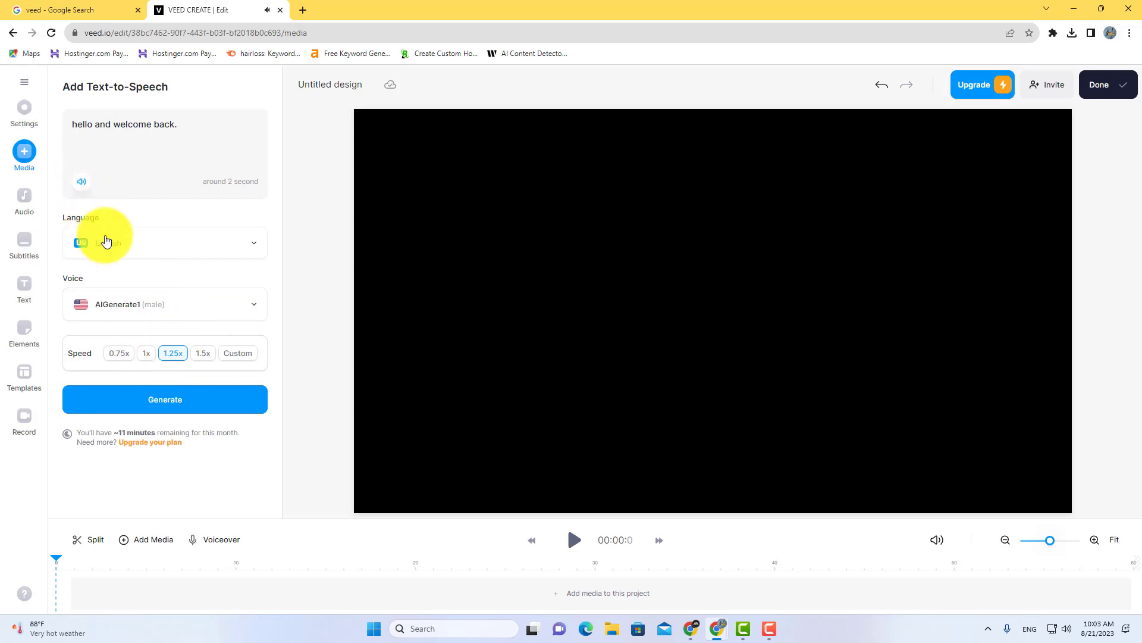
{"action": "left_click", "coordinate": [144, 354]}
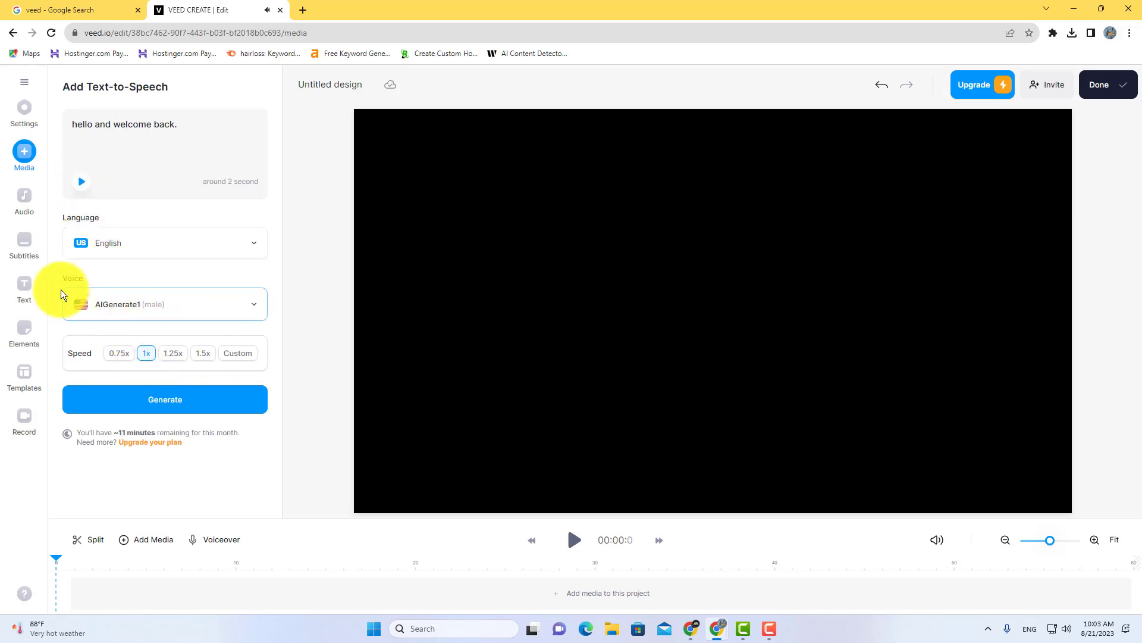
{"action": "left_click", "coordinate": [132, 308]}
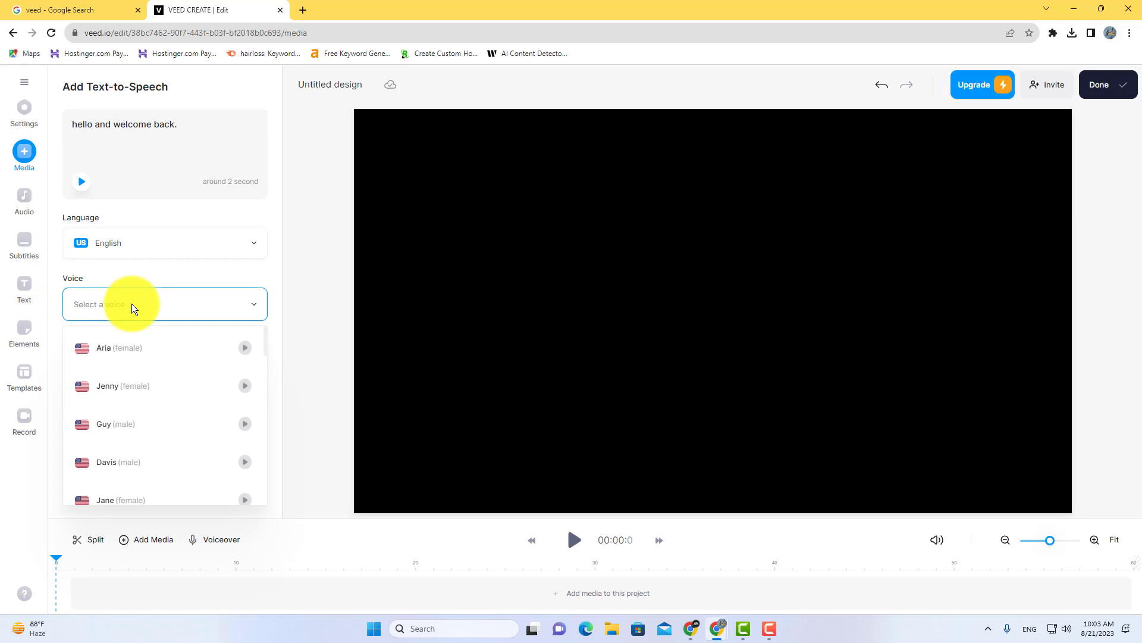
{"action": "scroll", "coordinate": [139, 355], "scroll_direction": "down", "scroll_amount": 2}
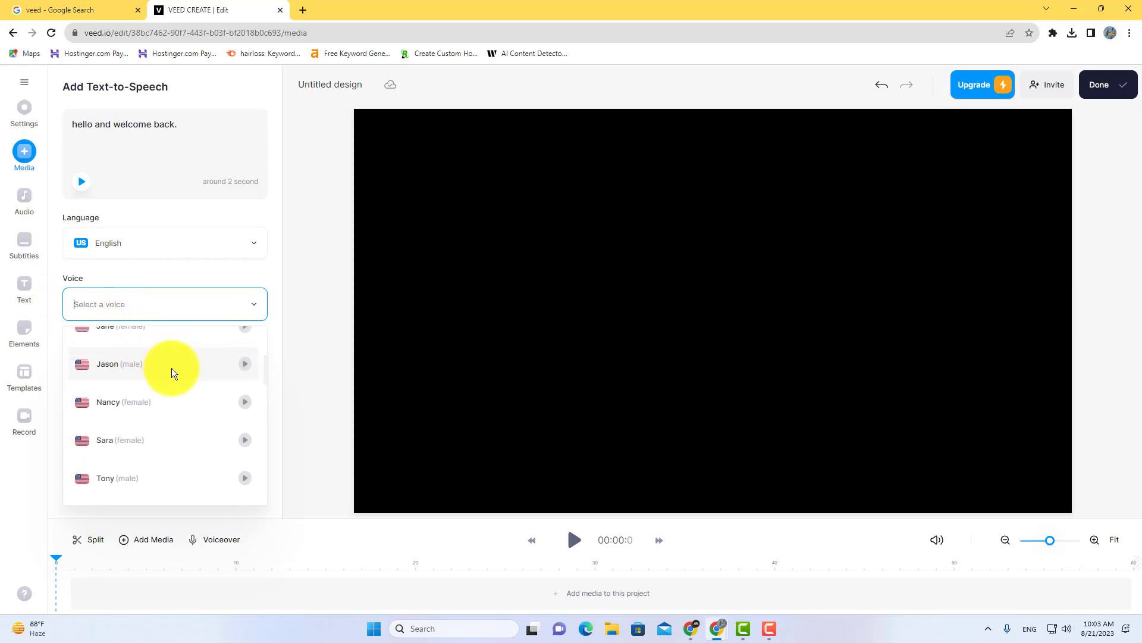
{"action": "scroll", "coordinate": [172, 368], "scroll_direction": "up", "scroll_amount": 2}
{"action": "left_click", "coordinate": [247, 349]}
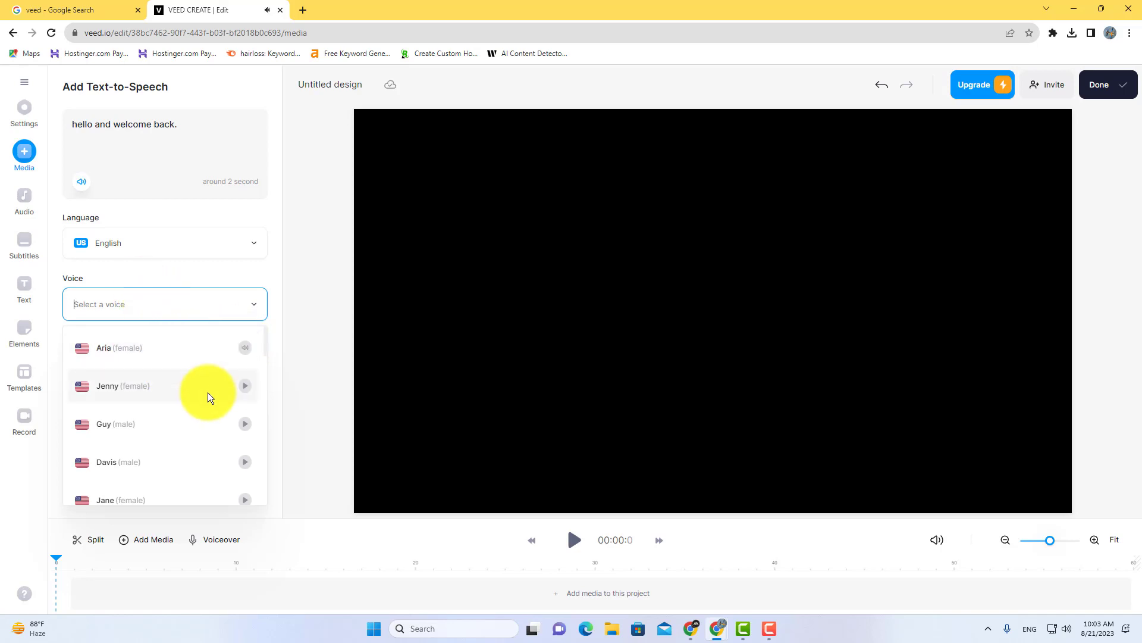
{"action": "scroll", "coordinate": [208, 393], "scroll_direction": "down", "scroll_amount": 2}
{"action": "left_click", "coordinate": [246, 419]}
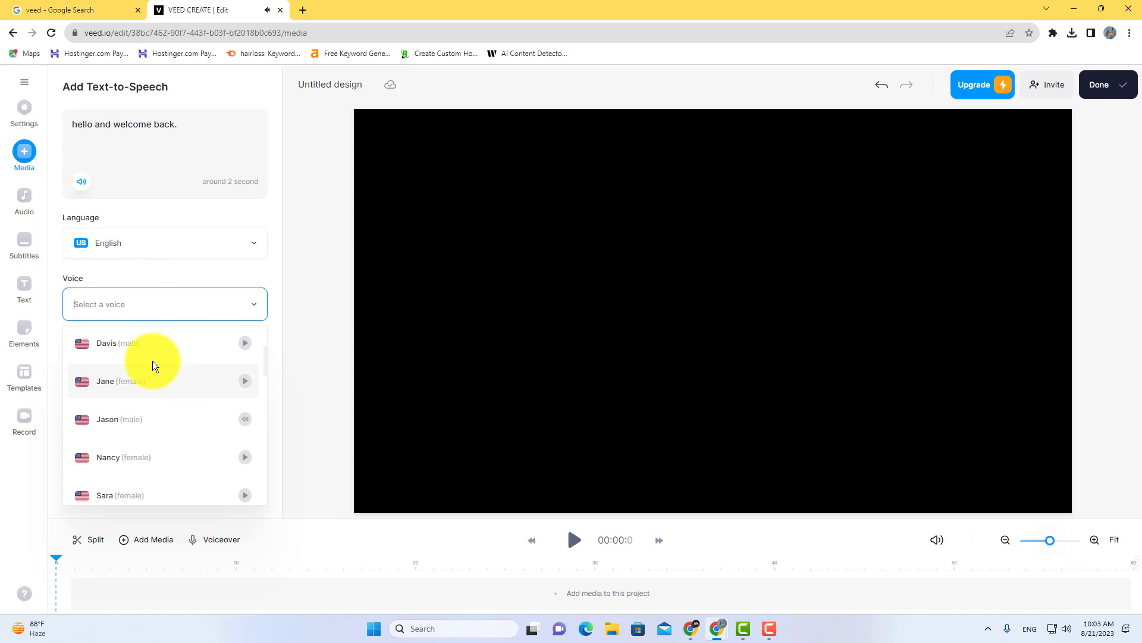
{"action": "left_click", "coordinate": [294, 290]}
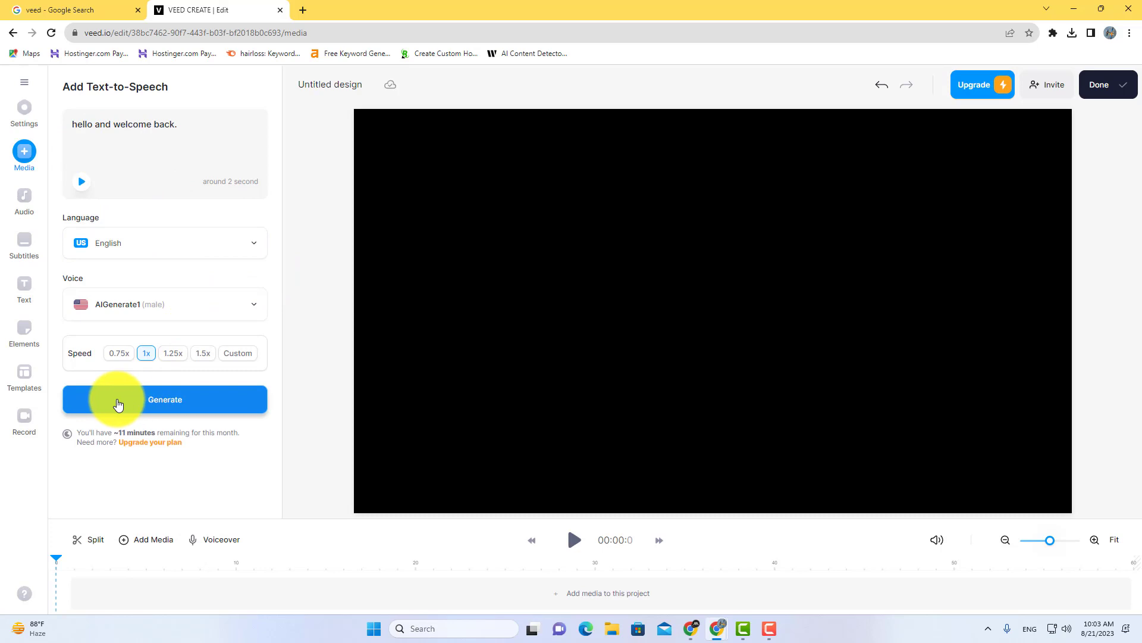
Step: Generate the speech clip, play it to about 1.5 seconds, dismiss Live Caption, then pause
{"action": "left_click", "coordinate": [118, 405]}
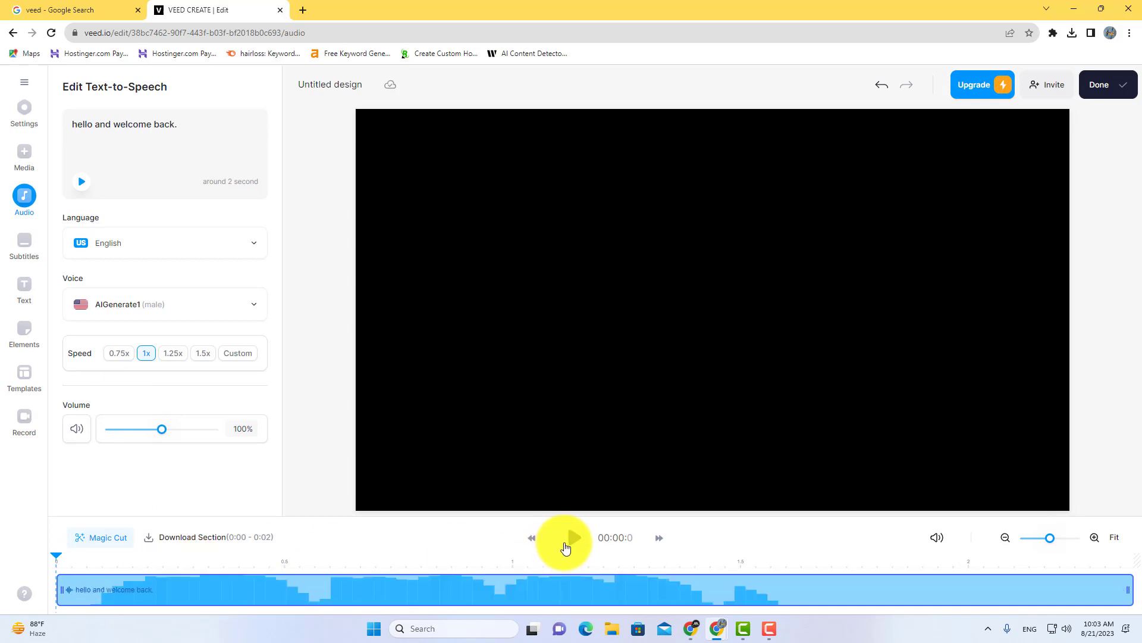
{"action": "left_click", "coordinate": [571, 539]}
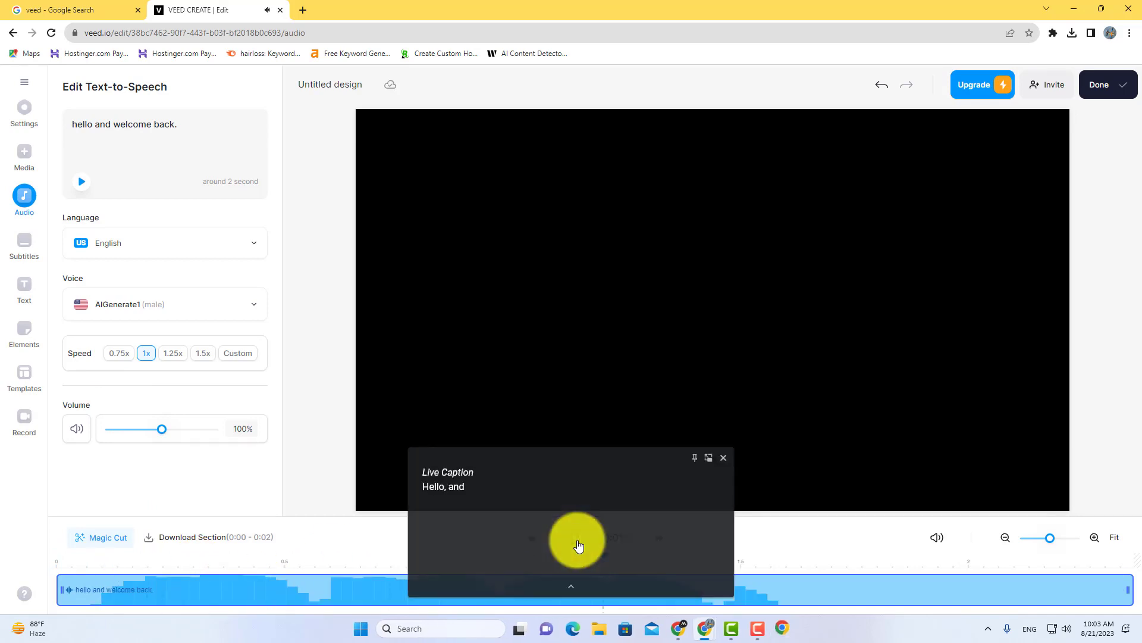
{"action": "left_click", "coordinate": [724, 458]}
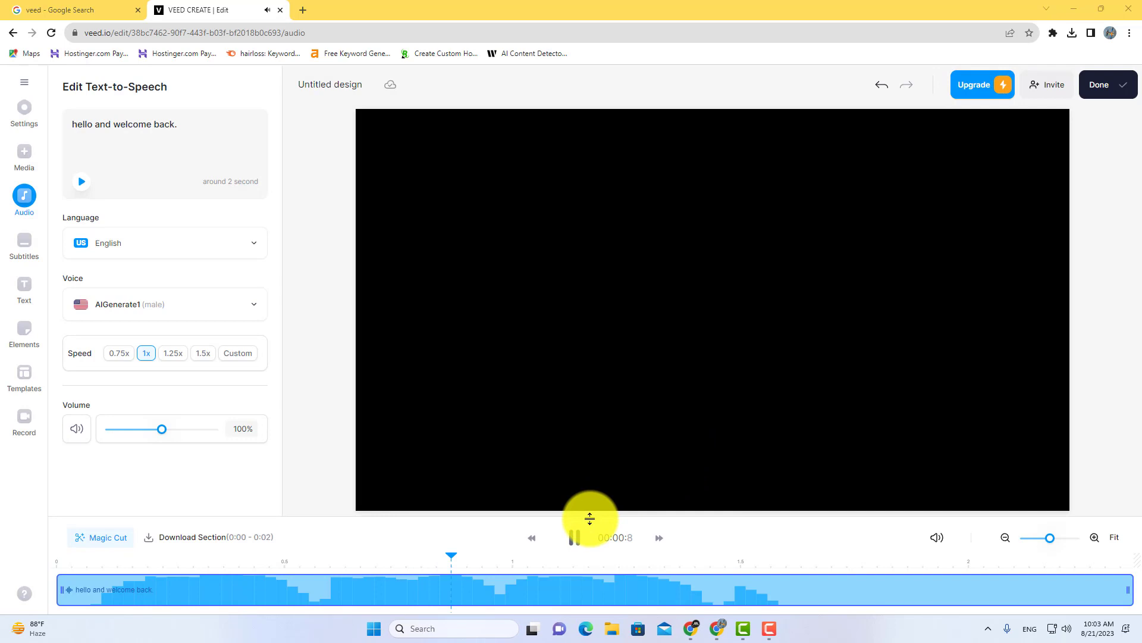
{"action": "left_click", "coordinate": [574, 537]}
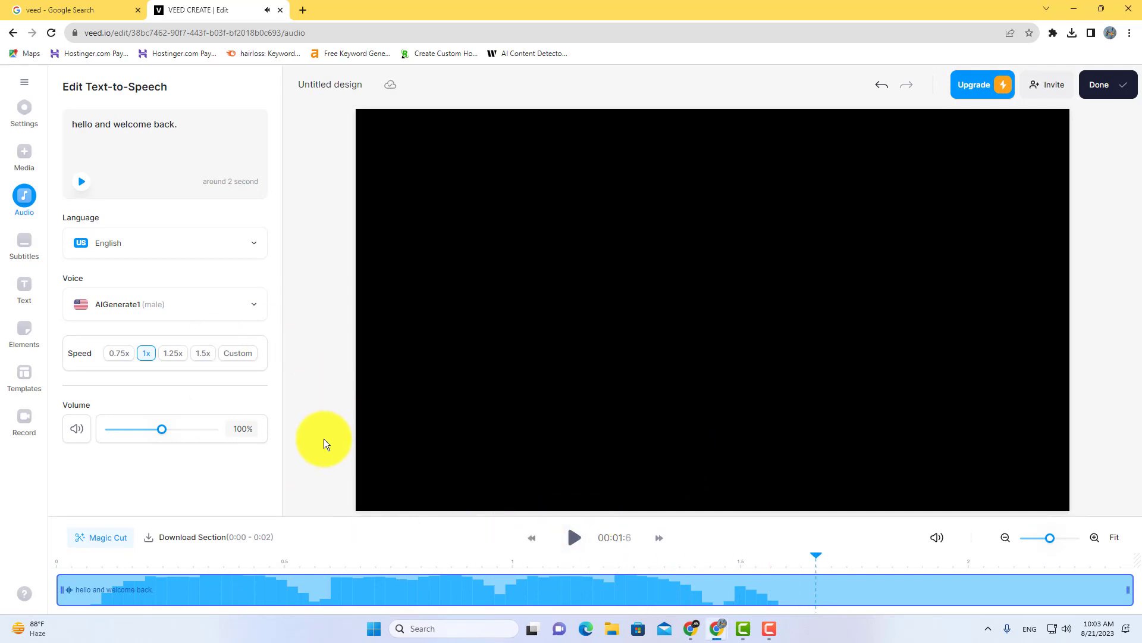